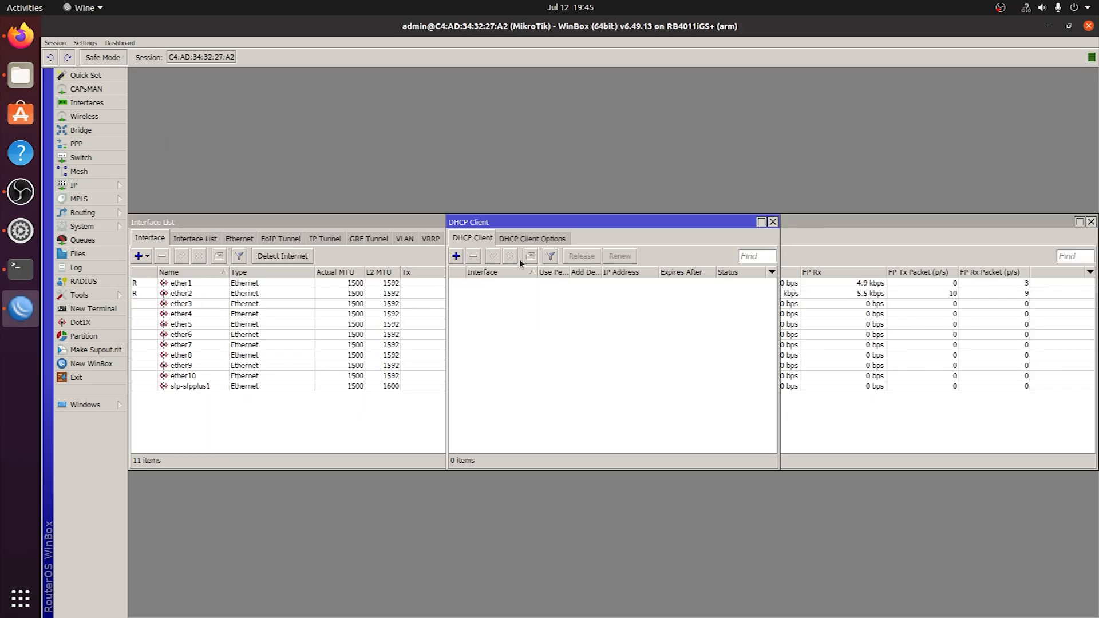
# Add a DHCP client on ether1 and set the router's DNS server to 1.1.1.1.
pyautogui.click(463, 257)
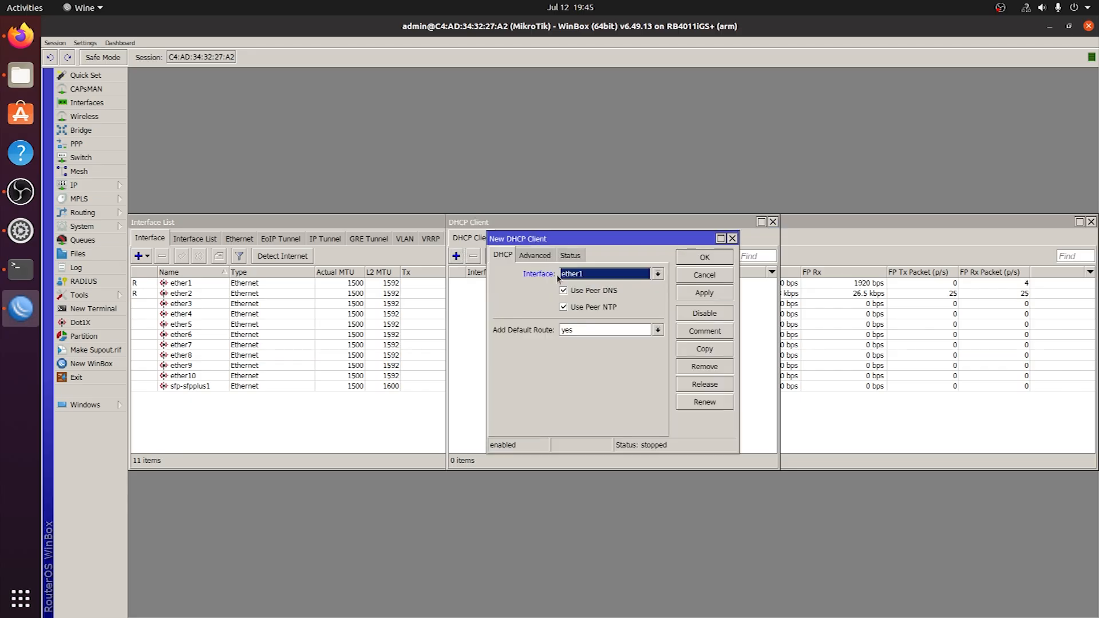
pyautogui.click(690, 296)
pyautogui.click(691, 258)
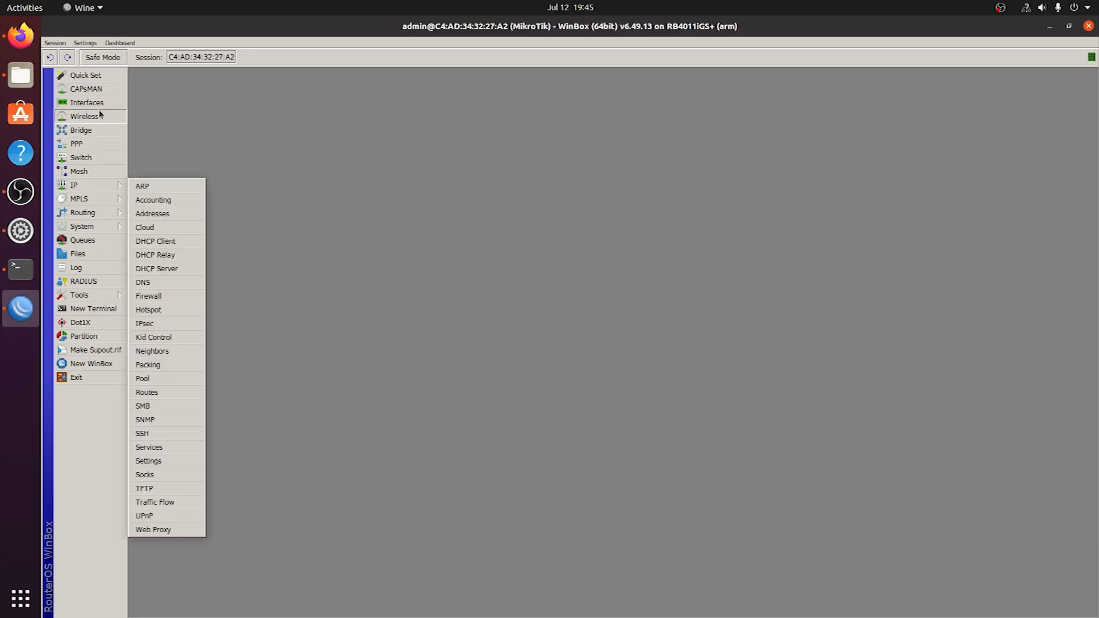
pyautogui.click(170, 281)
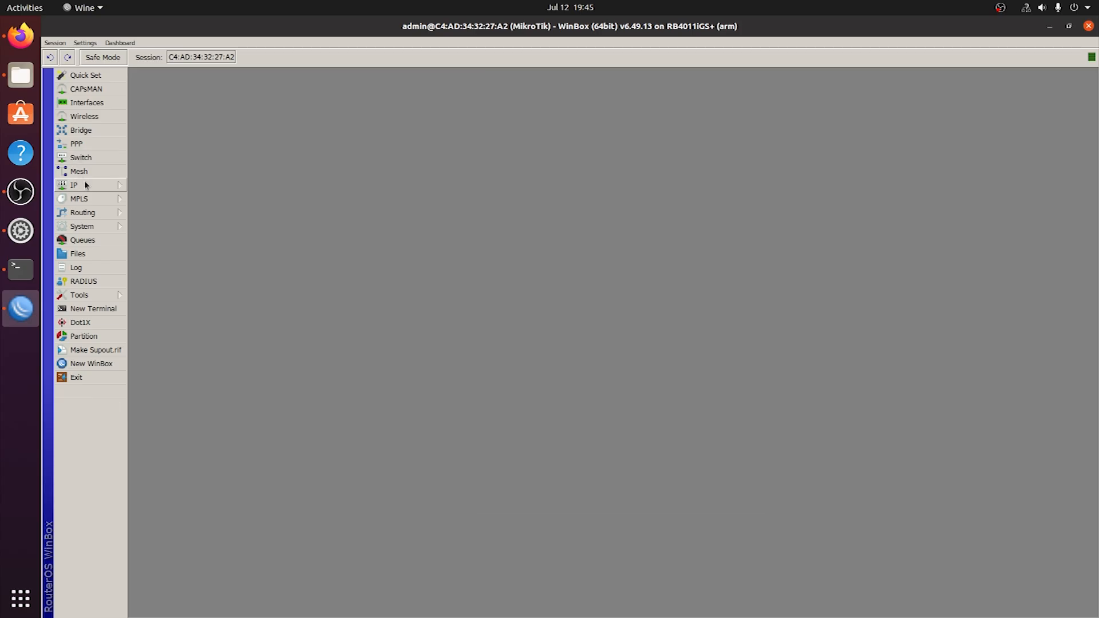
# Add a firewall NAT rule that masquerades traffic going out ether1.
pyautogui.click(86, 185)
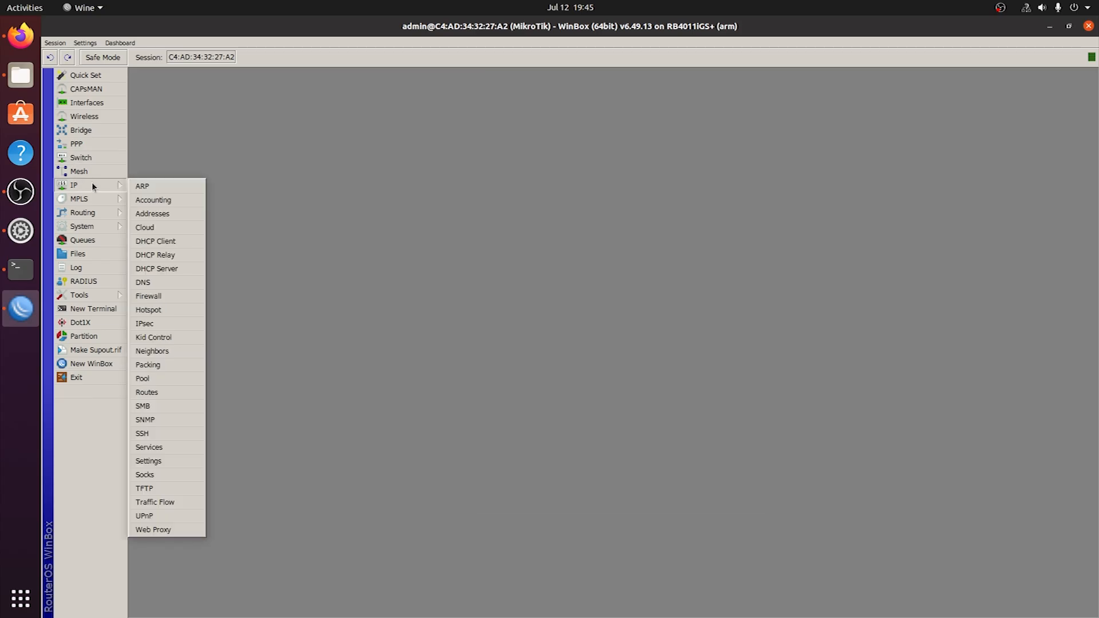
pyautogui.click(135, 295)
pyautogui.click(348, 239)
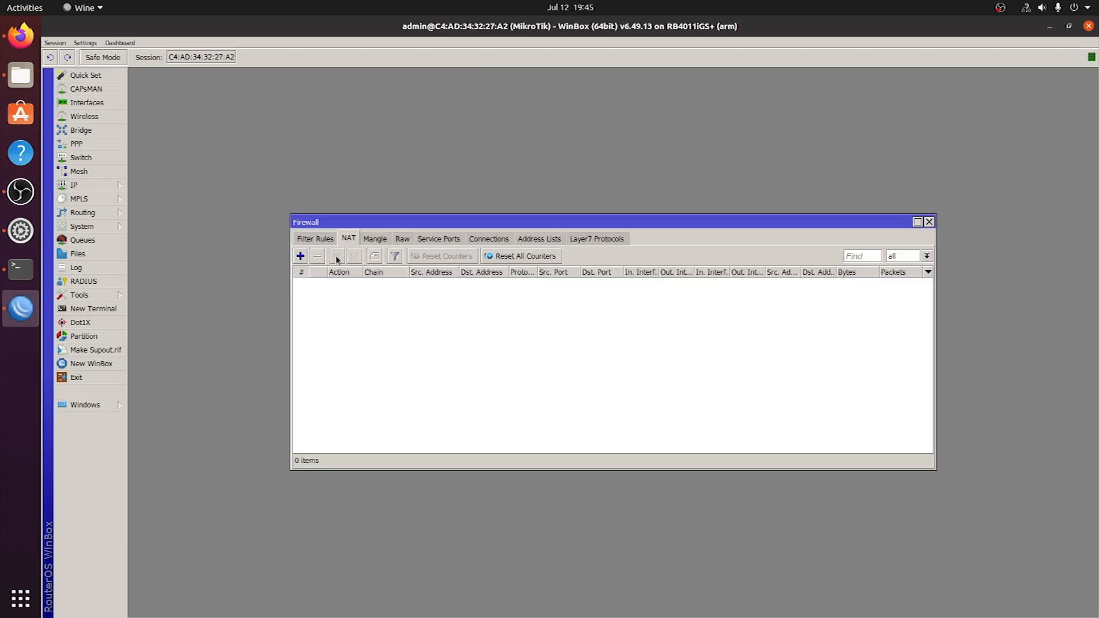
pyautogui.click(300, 256)
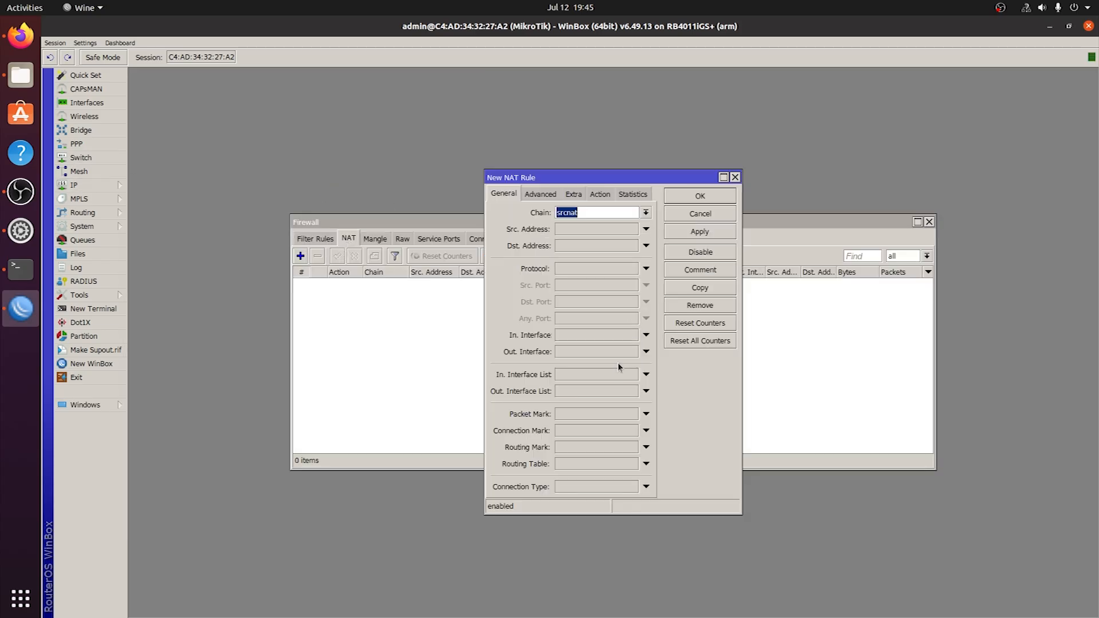
pyautogui.click(617, 362)
pyautogui.click(600, 193)
pyautogui.click(650, 212)
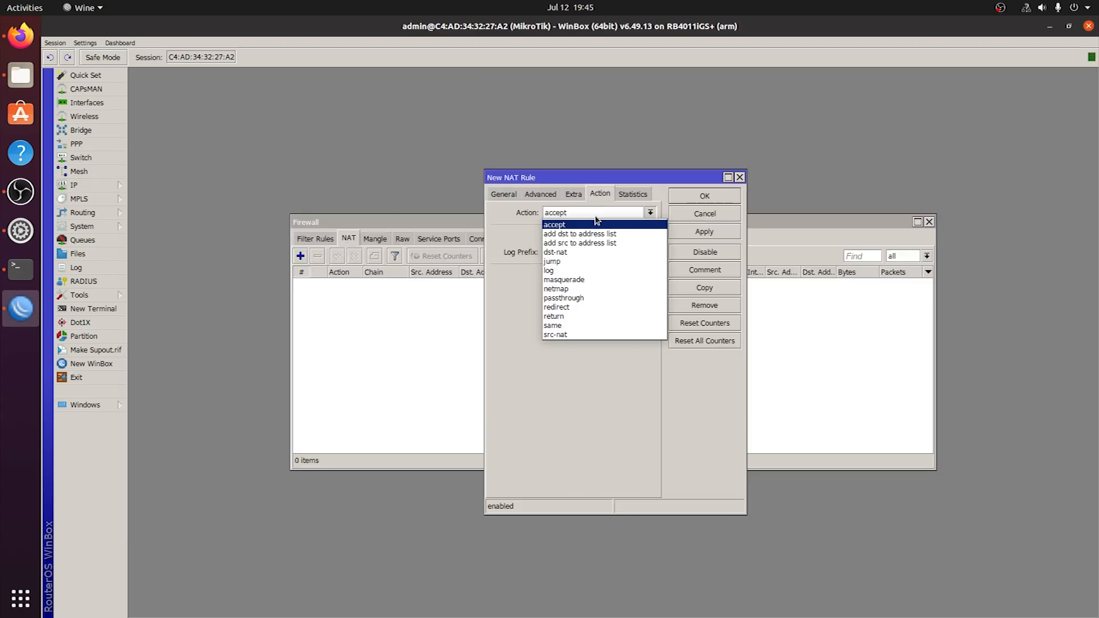
pyautogui.click(564, 279)
pyautogui.click(704, 232)
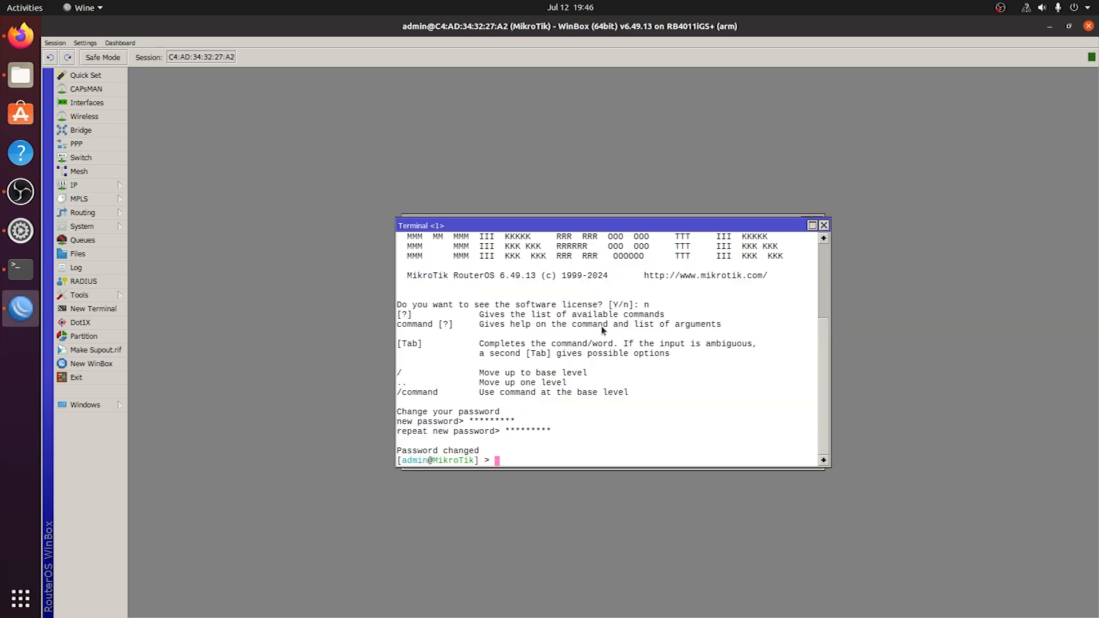
pyautogui.write('ping www.google.com')
pyautogui.press('Return')
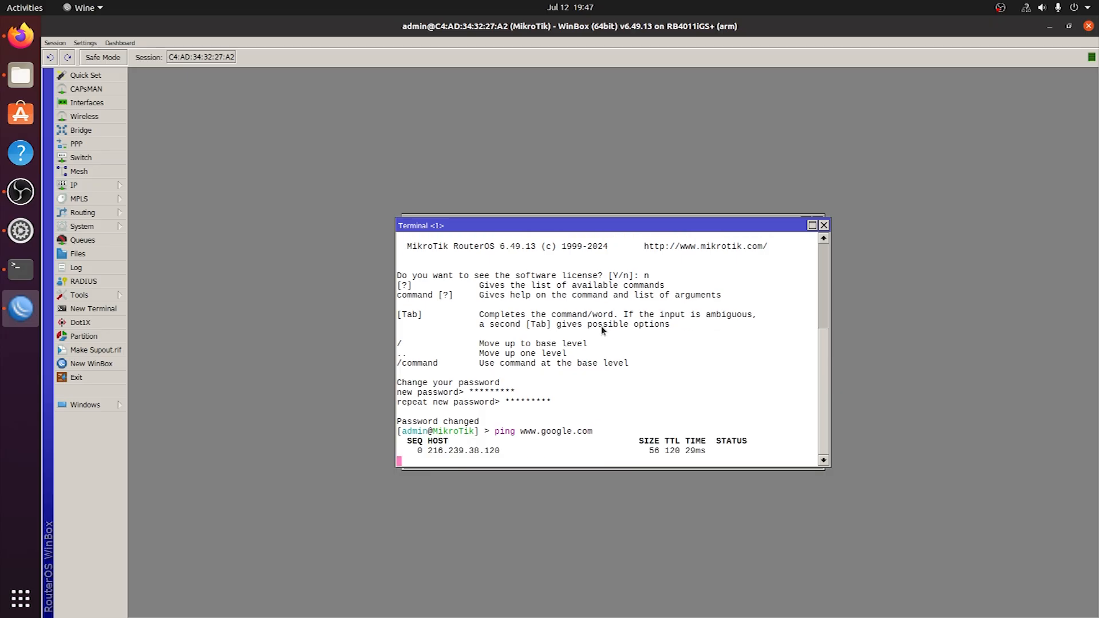
pyautogui.click(823, 225)
pyautogui.click(819, 222)
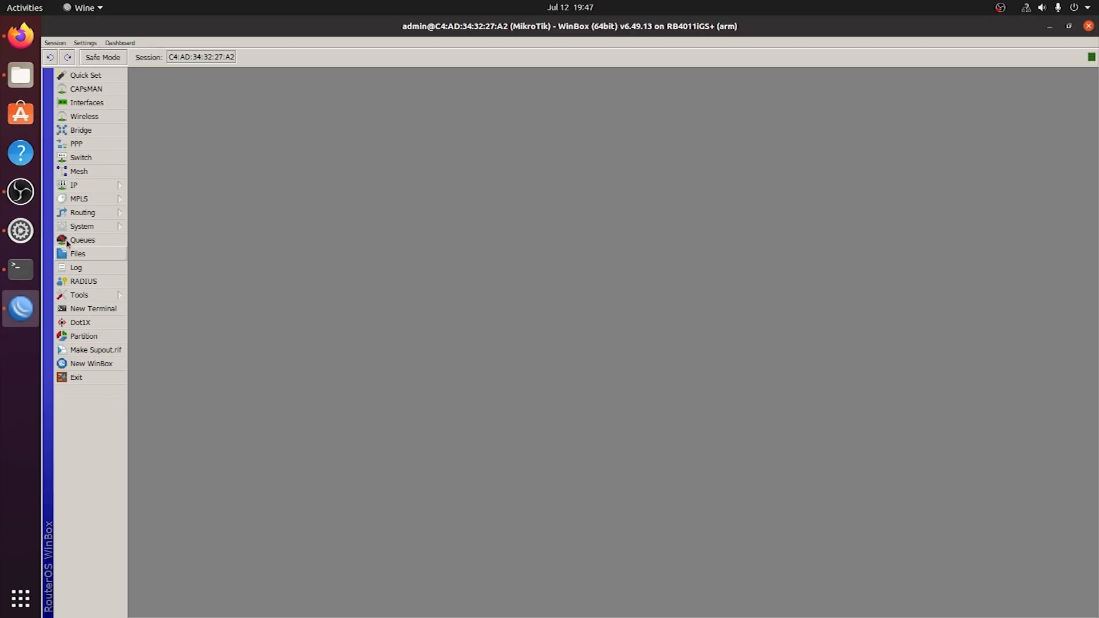
# Add an IP pool named PPPoE with the range 192.168.33.5-192.168.33.254.
pyautogui.click(92, 188)
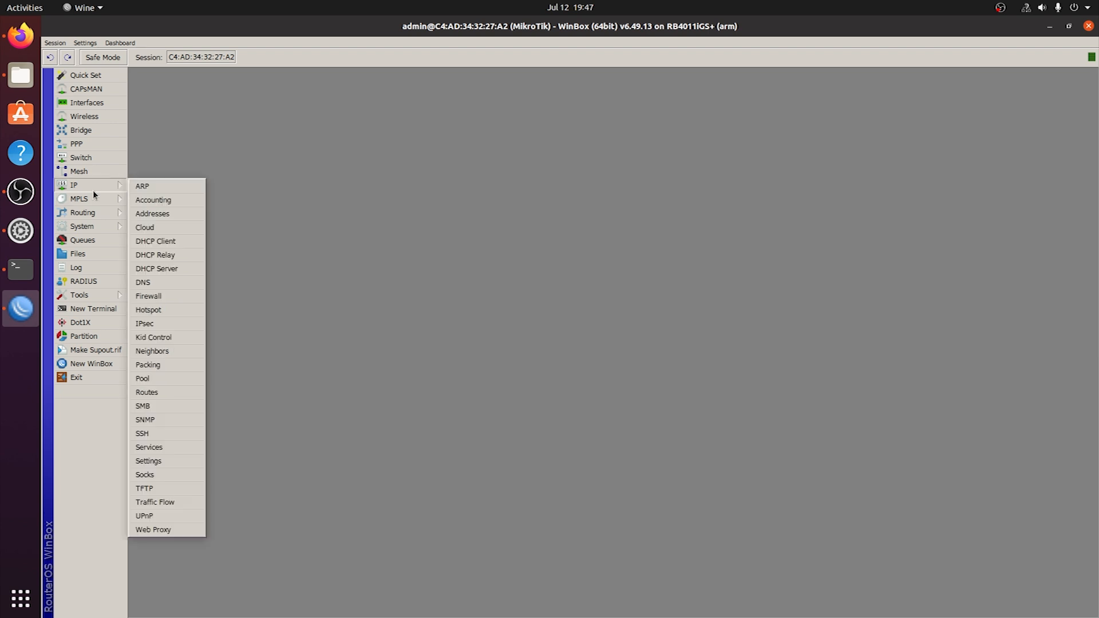
pyautogui.click(184, 379)
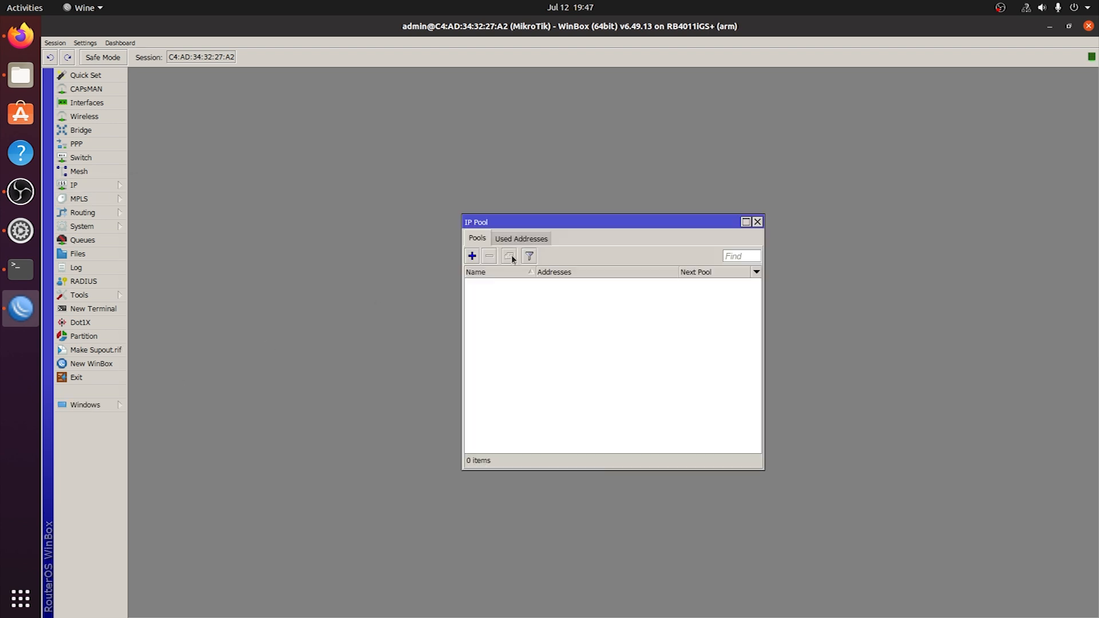
pyautogui.click(472, 256)
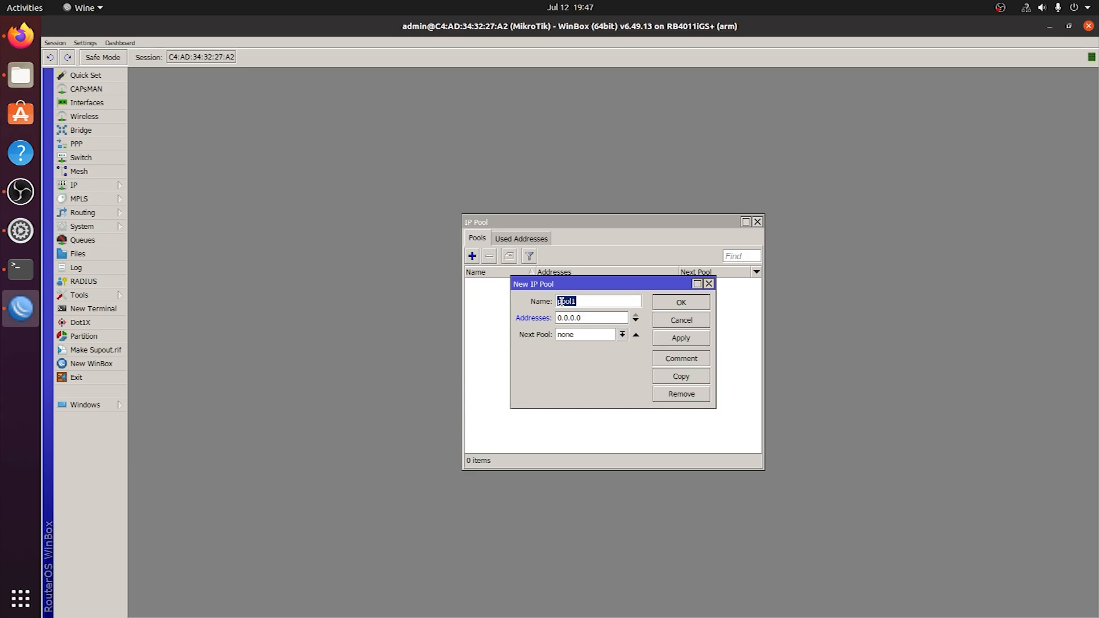
pyautogui.write('PPPoE')
pyautogui.moveTo(586, 321); pyautogui.dragTo(554, 319)
pyautogui.press('BackSpace')
pyautogui.write('192.168.33.5-19')
pyautogui.write('2.168.3')
pyautogui.write('3.254')
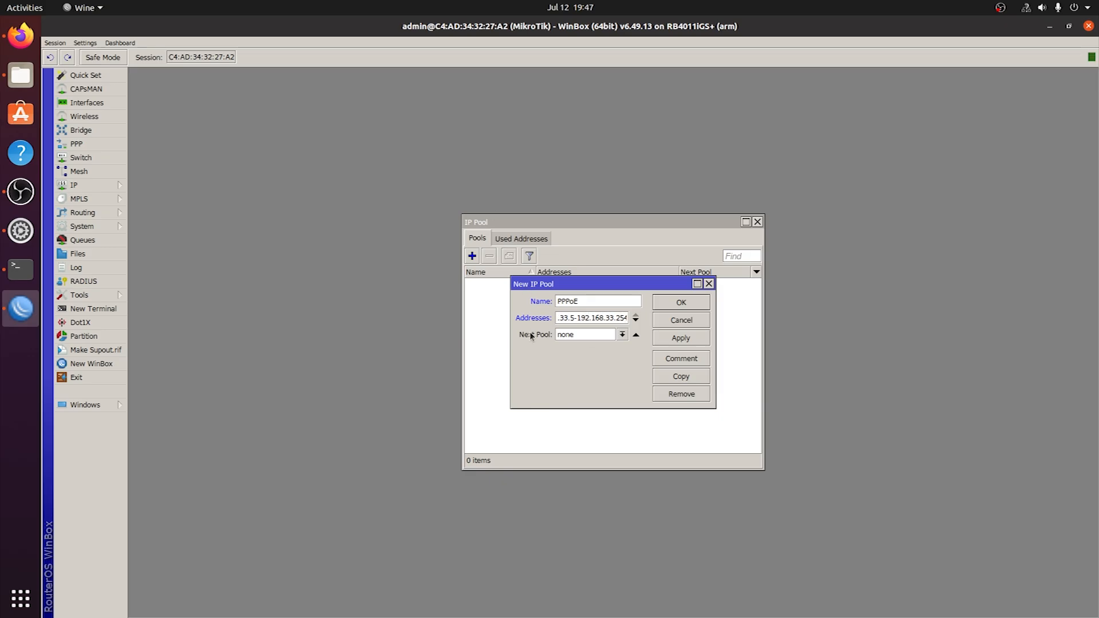
pyautogui.moveTo(556, 318); pyautogui.dragTo(576, 319)
pyautogui.click(569, 318)
pyautogui.click(681, 302)
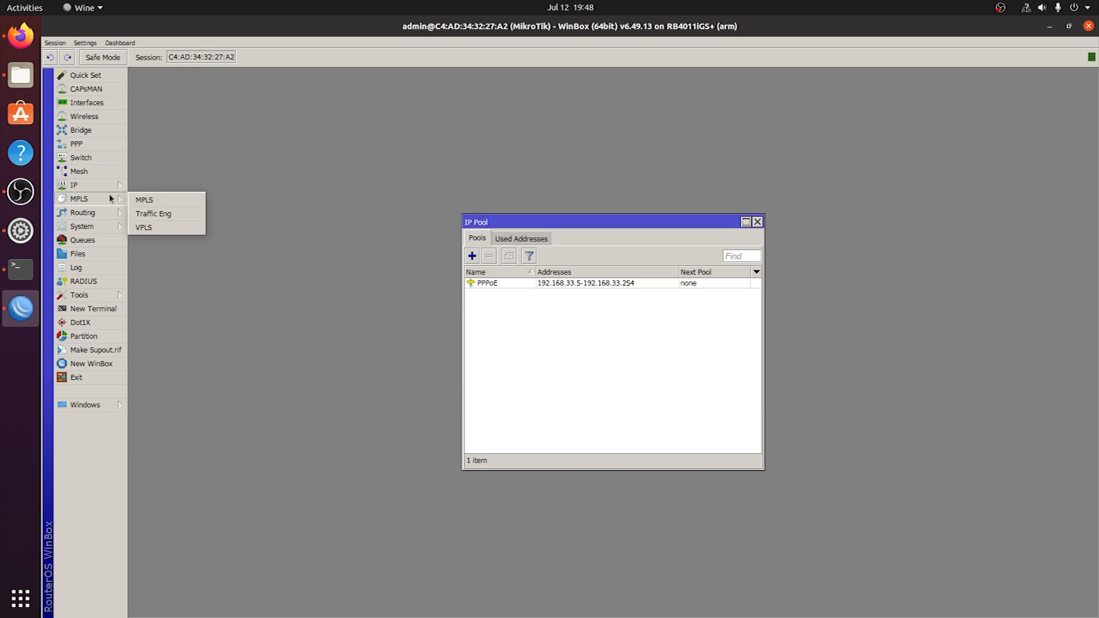
# Add a PPPoE server service named PPPoE on interface ether3 using the default profile.
pyautogui.moveTo(118, 188)
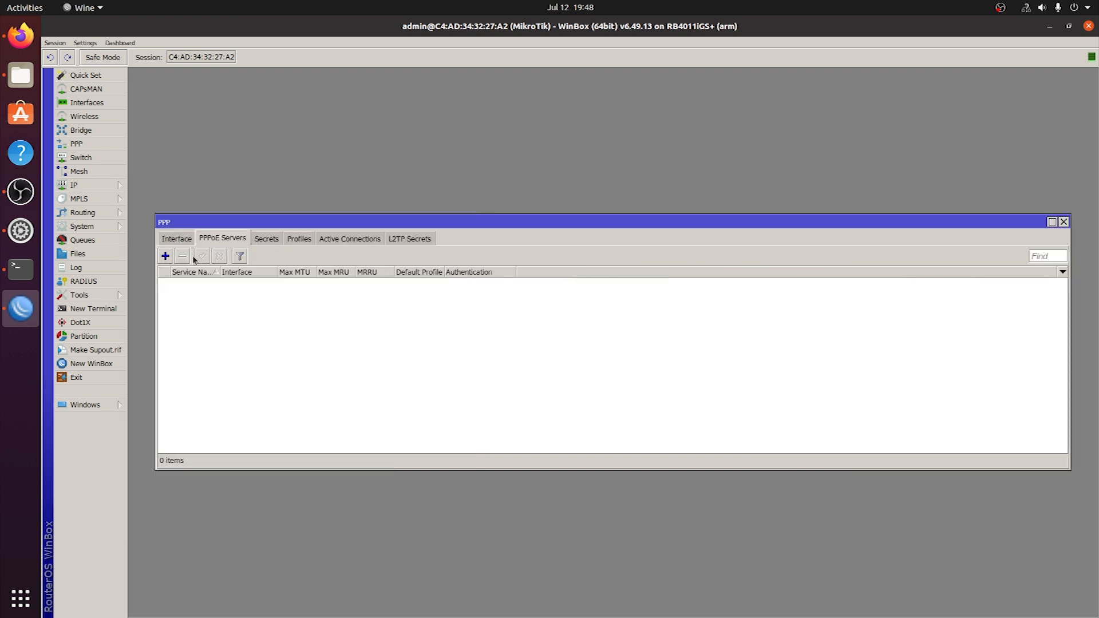
pyautogui.click(165, 256)
pyautogui.write('PPPoE')
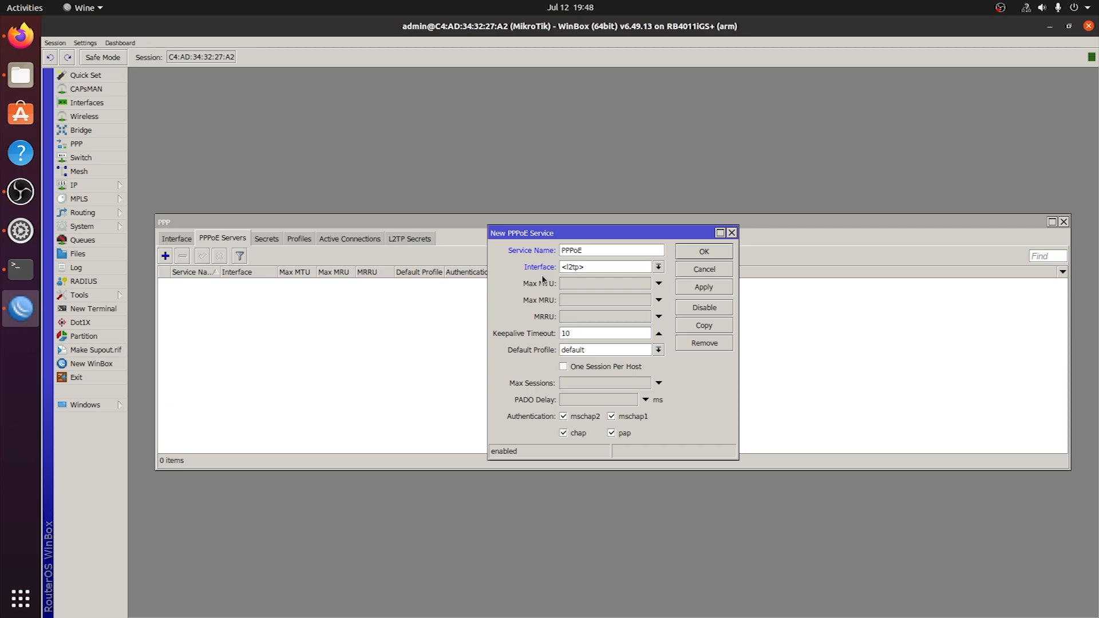
pyautogui.click(568, 271)
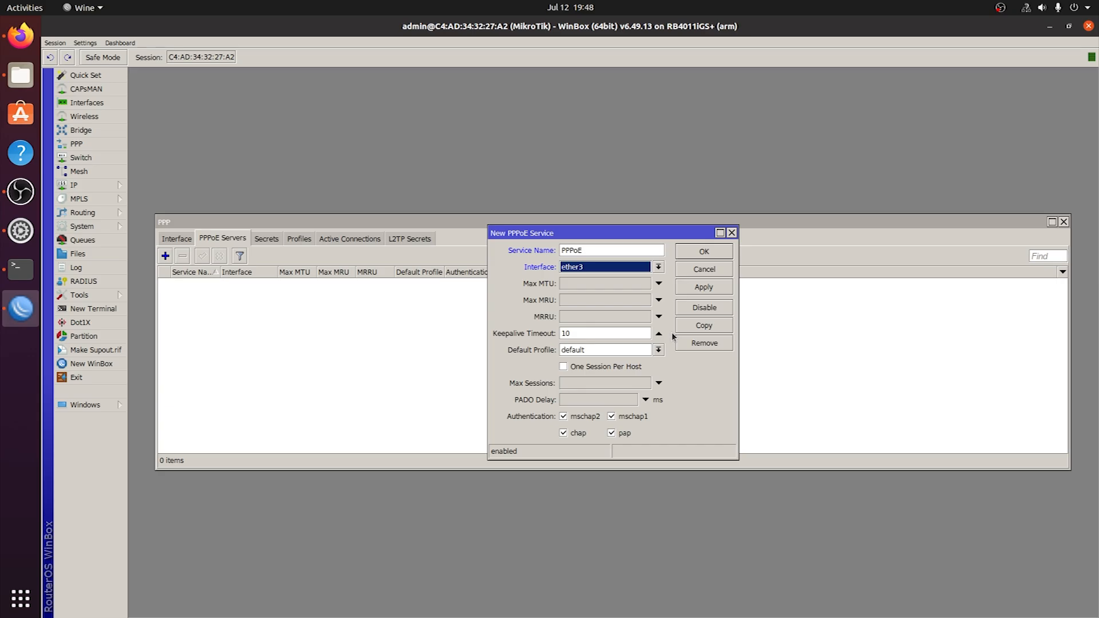
pyautogui.click(703, 252)
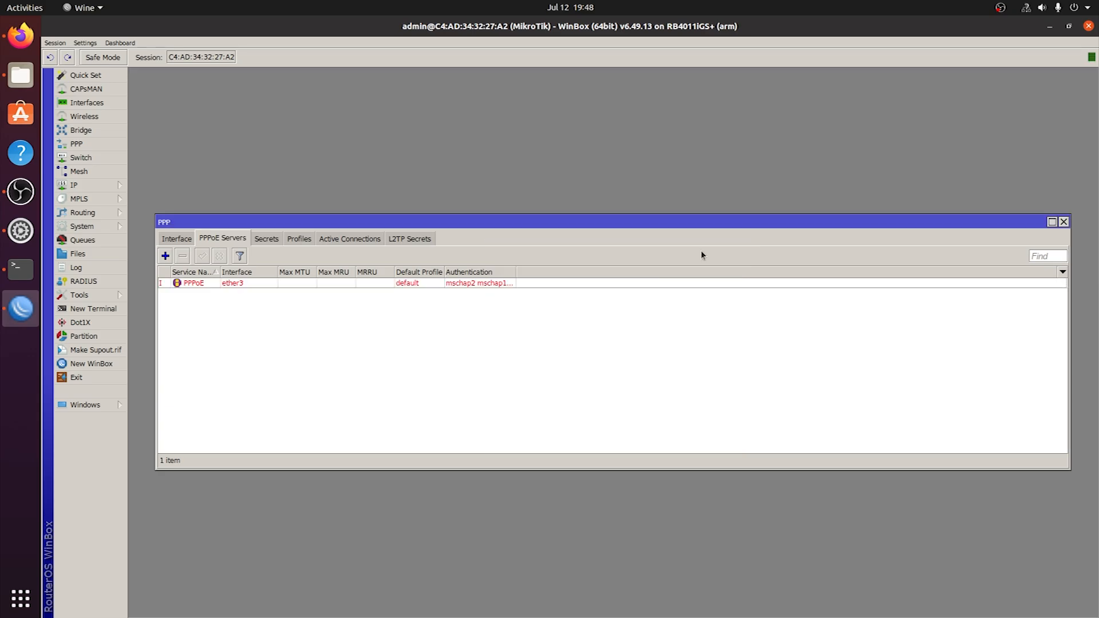
pyautogui.click(283, 281)
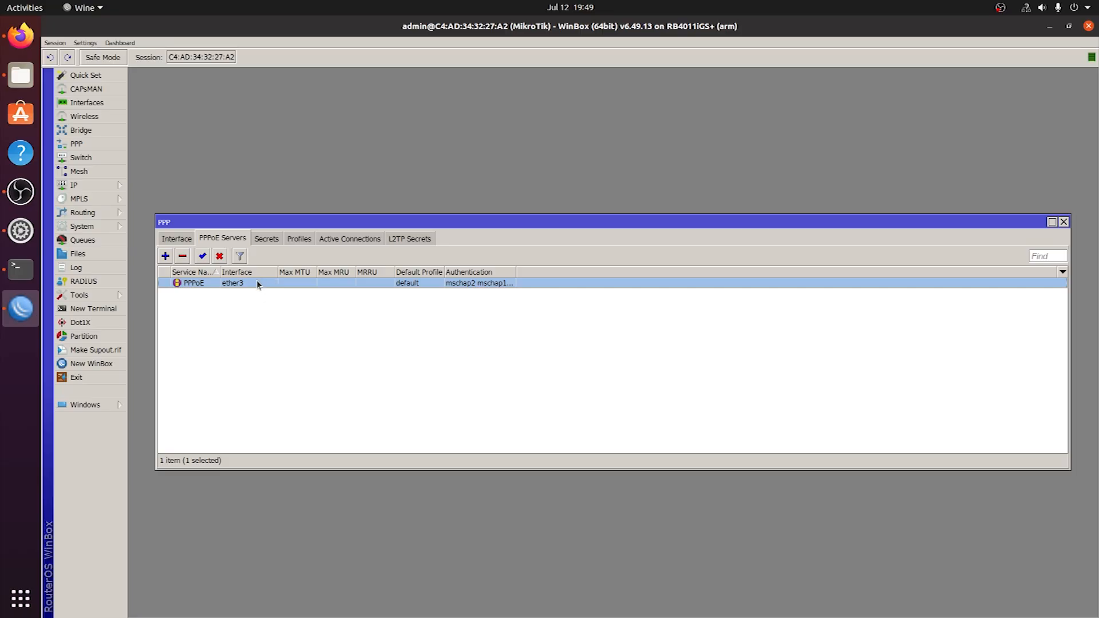
pyautogui.click(297, 239)
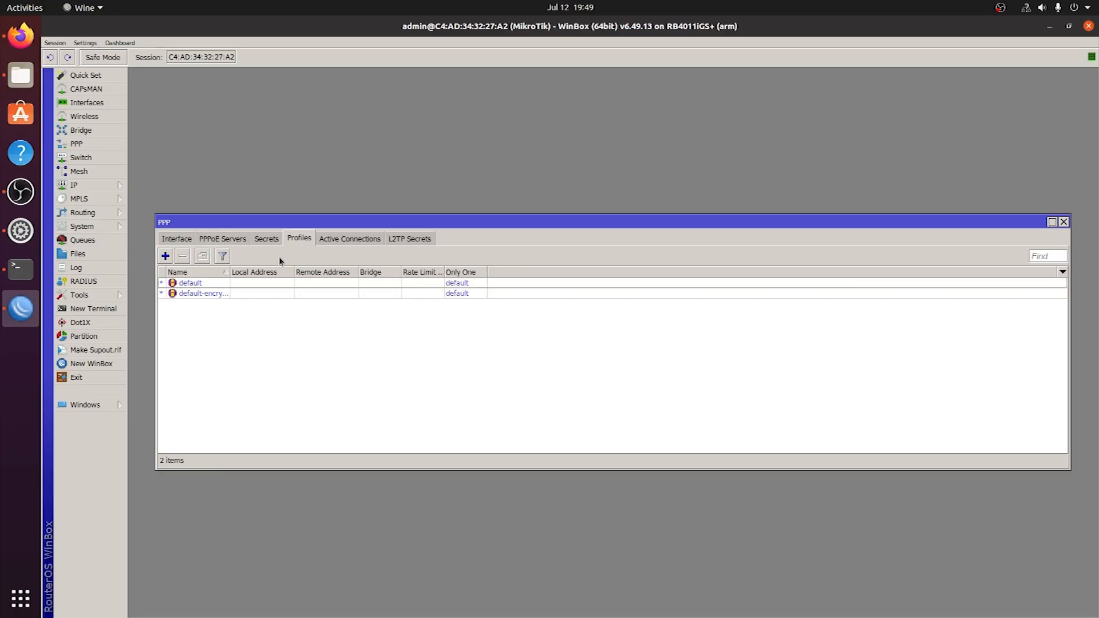
# Create PPP profile 5Mbps with local address 192.168.33.1 and remote addresses from pool PPPoE.
pyautogui.click(164, 256)
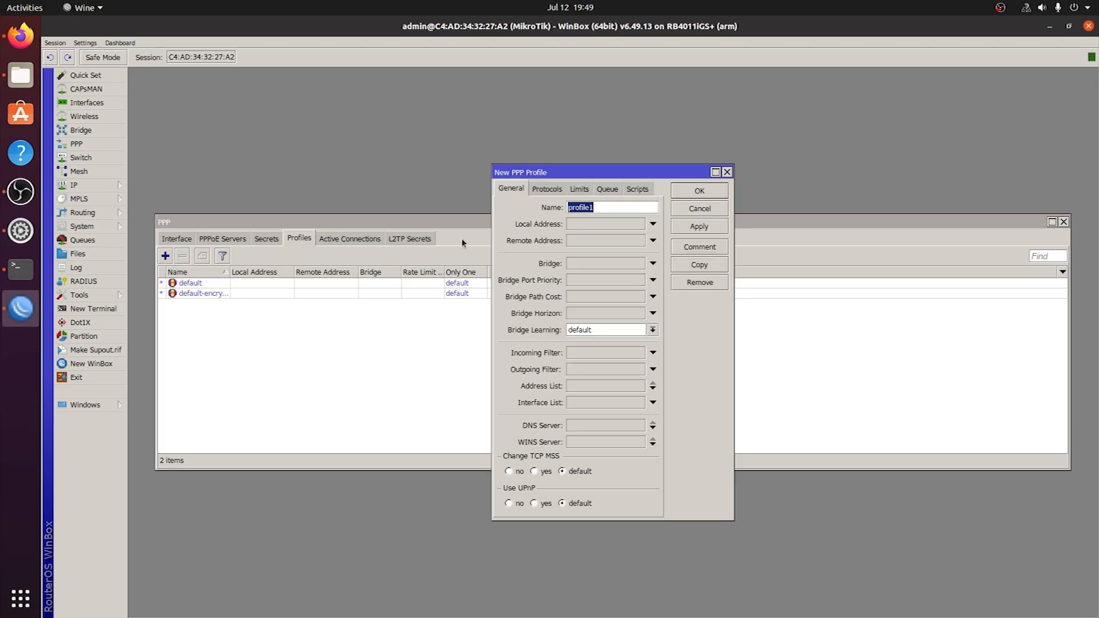
pyautogui.write('3')
pyautogui.write('Mbps')
pyautogui.click(604, 223)
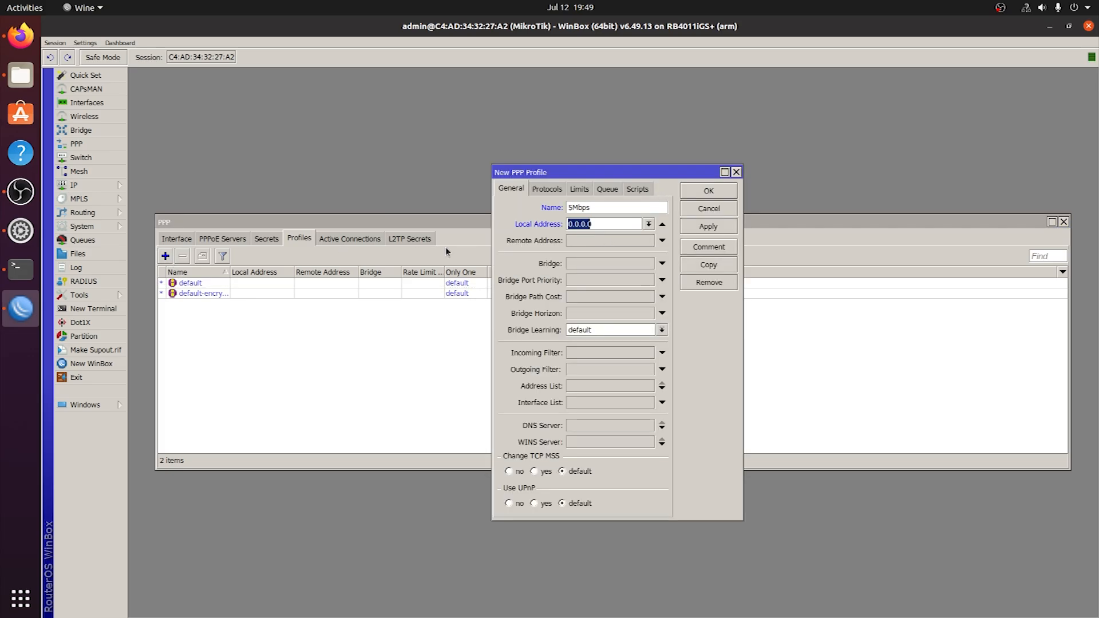
pyautogui.click(95, 186)
pyautogui.click(206, 376)
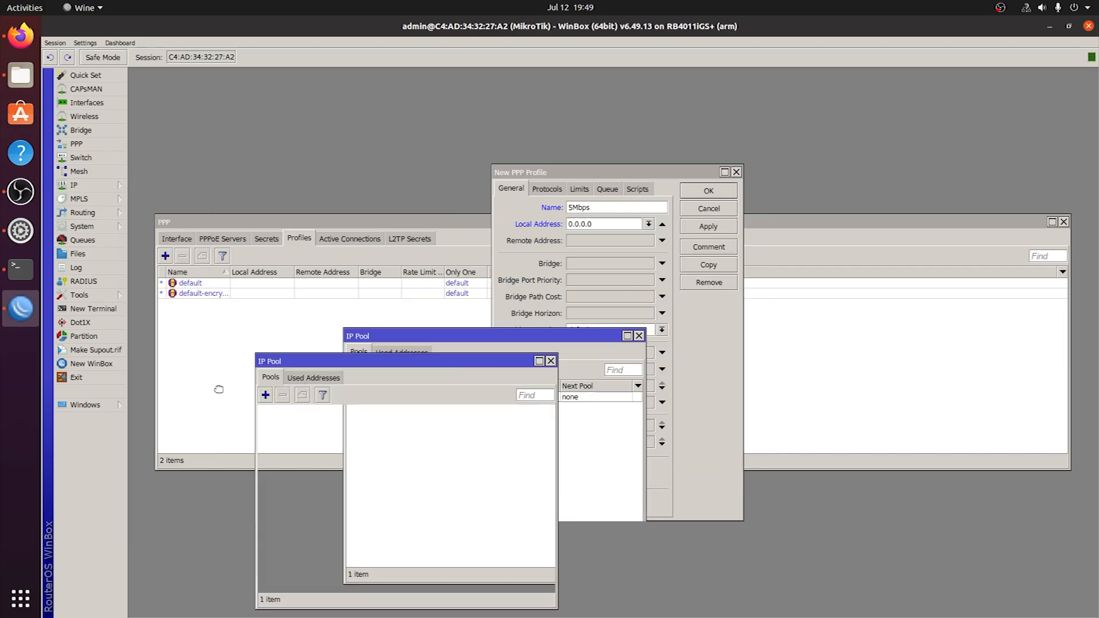
pyautogui.moveTo(598, 224); pyautogui.dragTo(564, 225)
pyautogui.write('192.168.33.1')
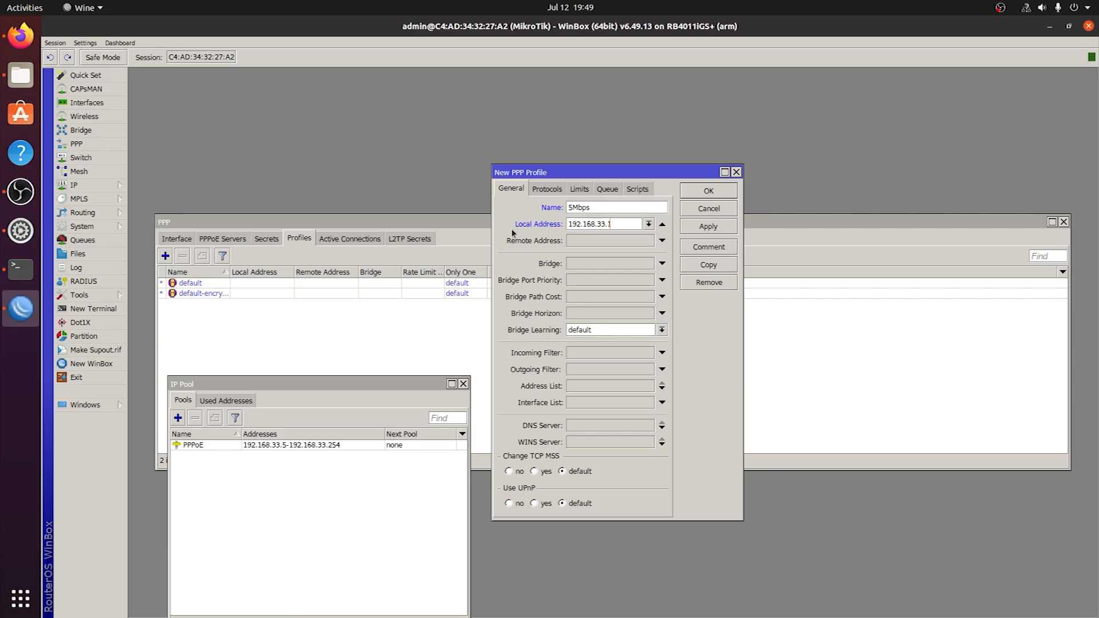
pyautogui.click(599, 245)
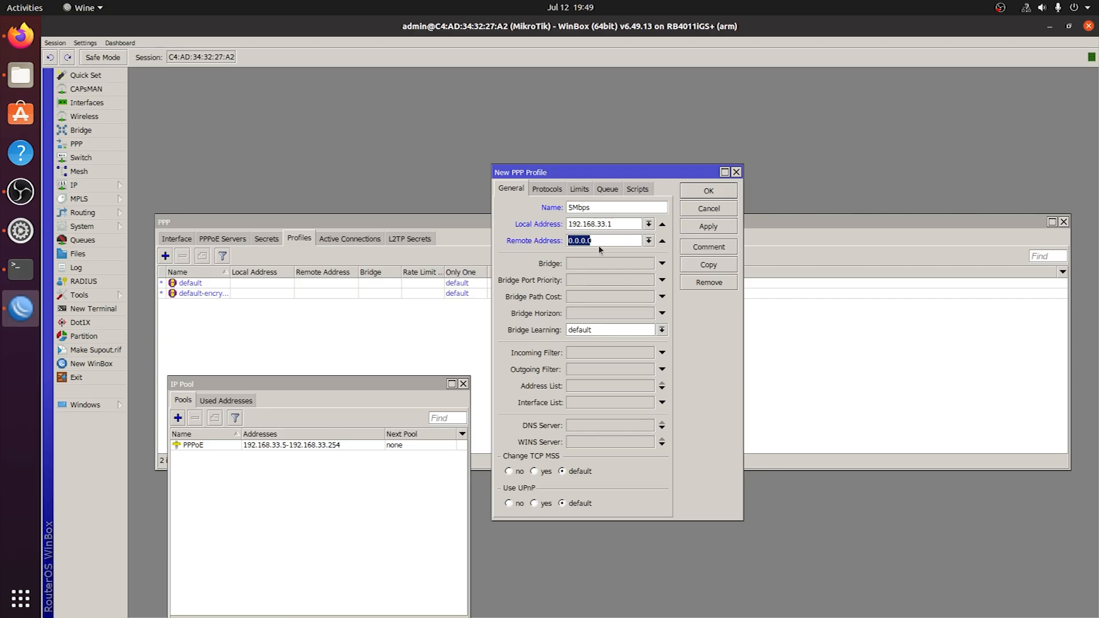
pyautogui.click(649, 240)
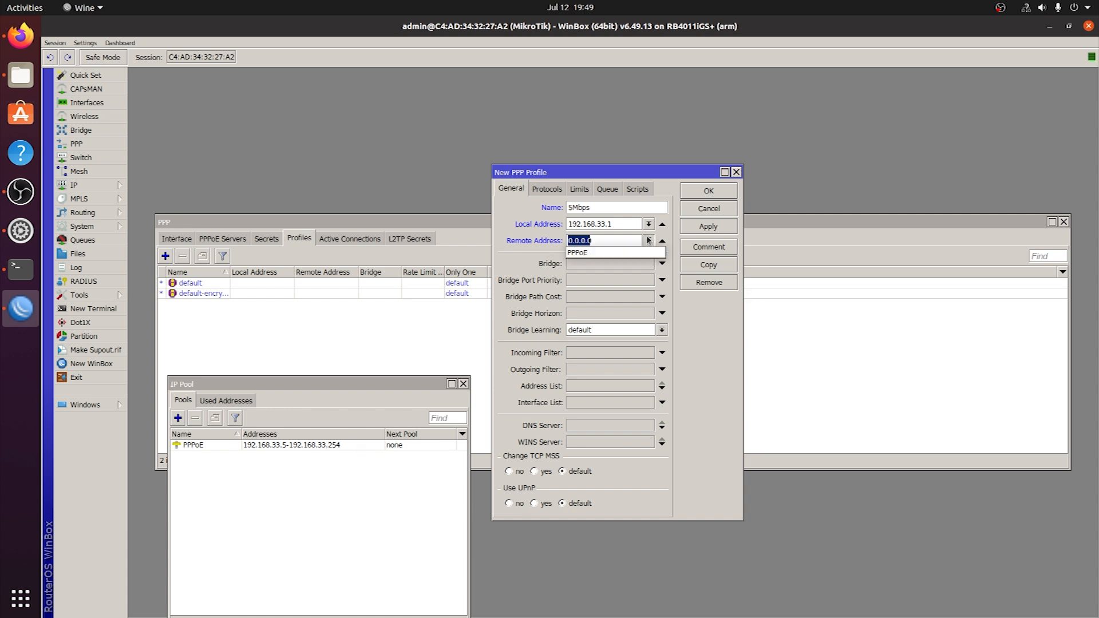
pyautogui.click(636, 254)
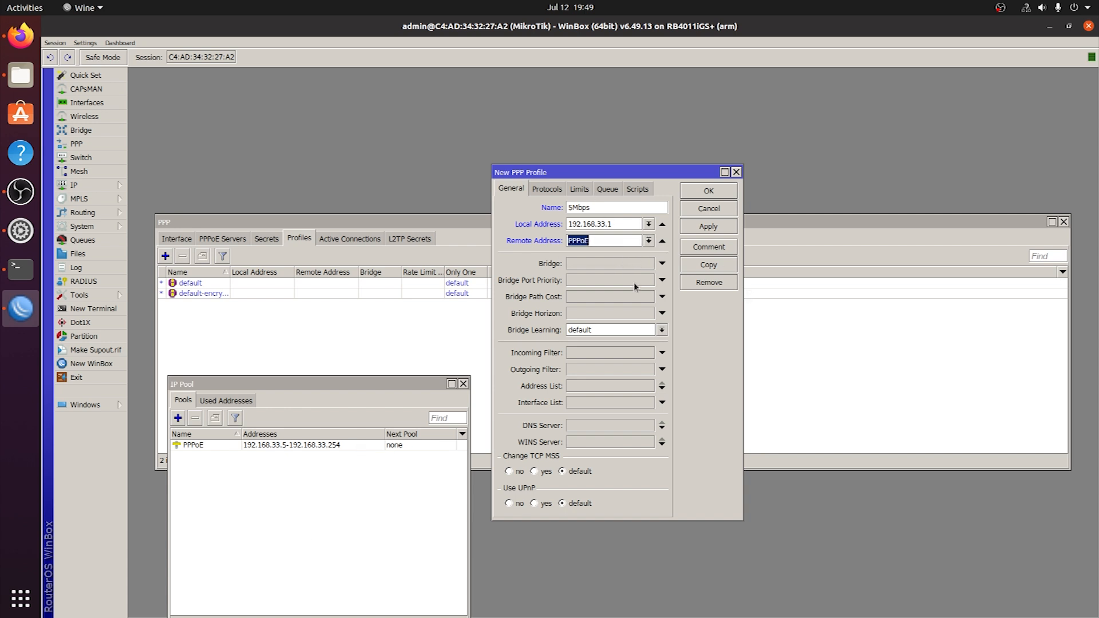
# Limit the 5Mbps profile to one session per user and a 5M/5M rate, then save it.
pyautogui.click(548, 191)
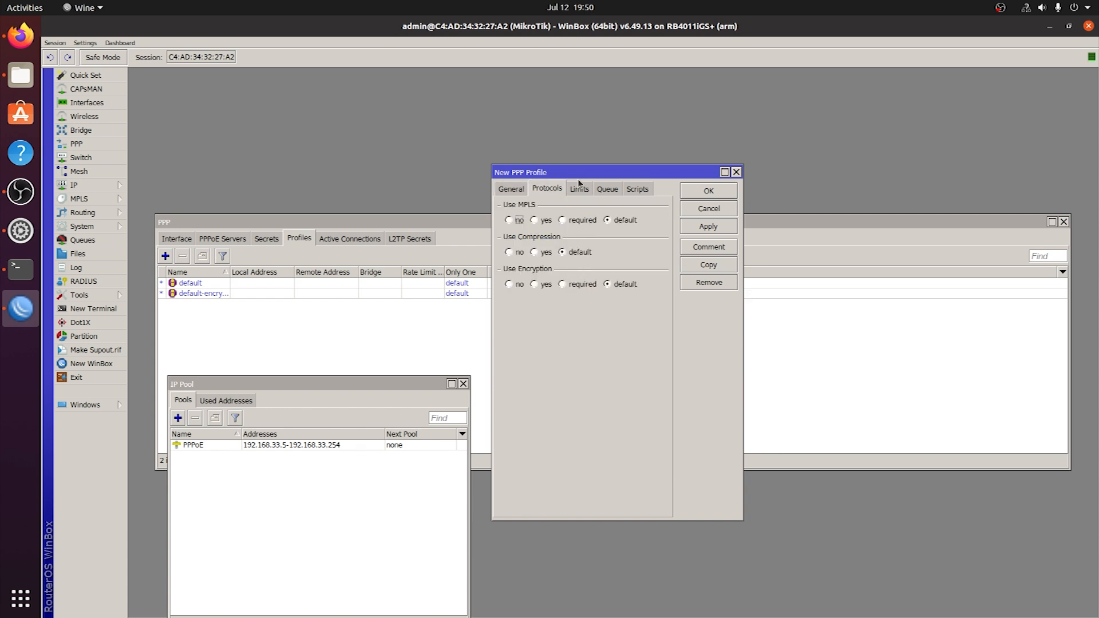
pyautogui.click(579, 189)
pyautogui.click(534, 282)
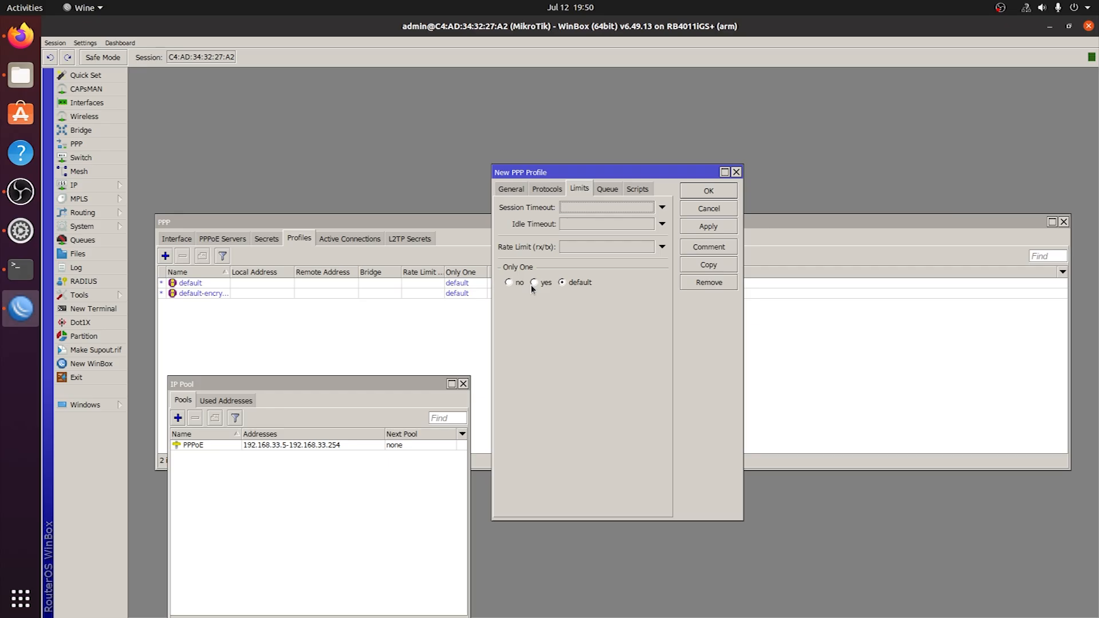
pyautogui.click(577, 246)
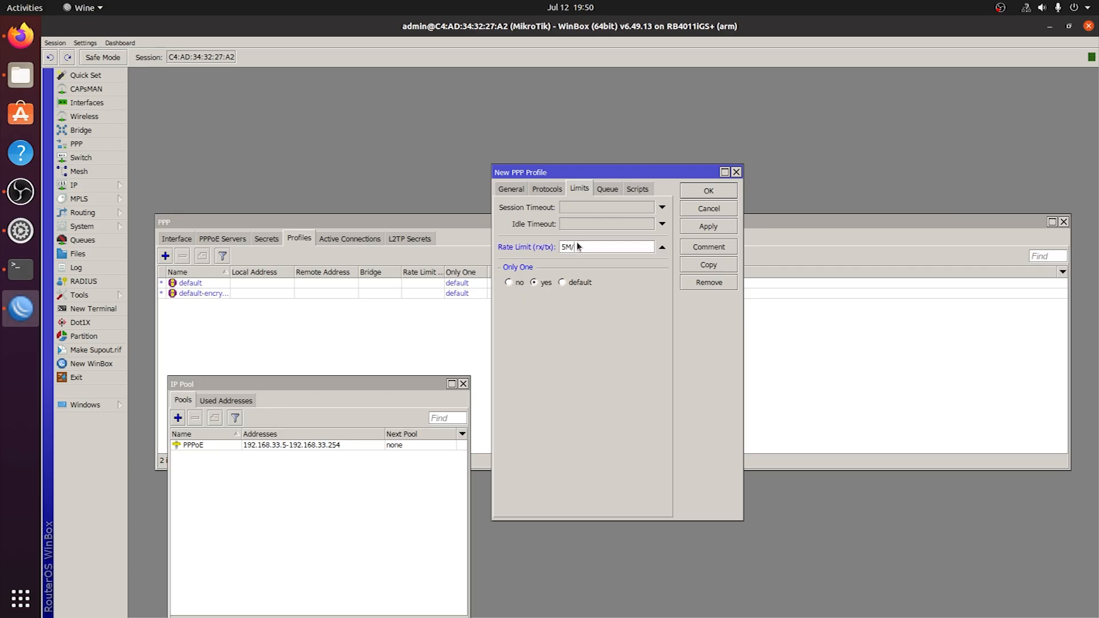
pyautogui.click(610, 189)
pyautogui.click(636, 189)
pyautogui.click(708, 227)
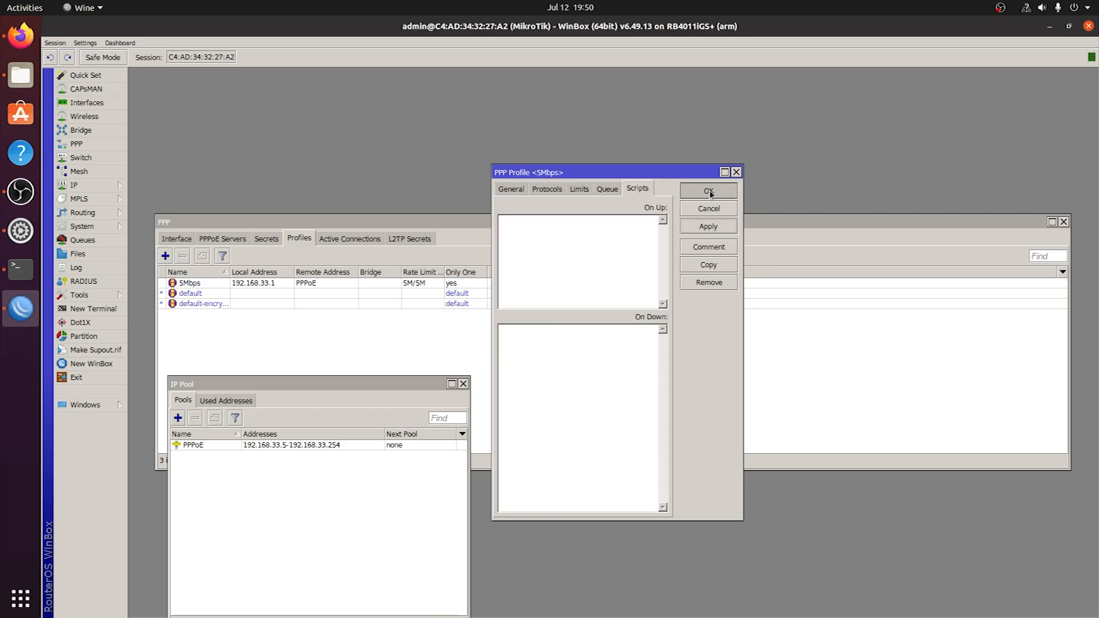
pyautogui.click(708, 190)
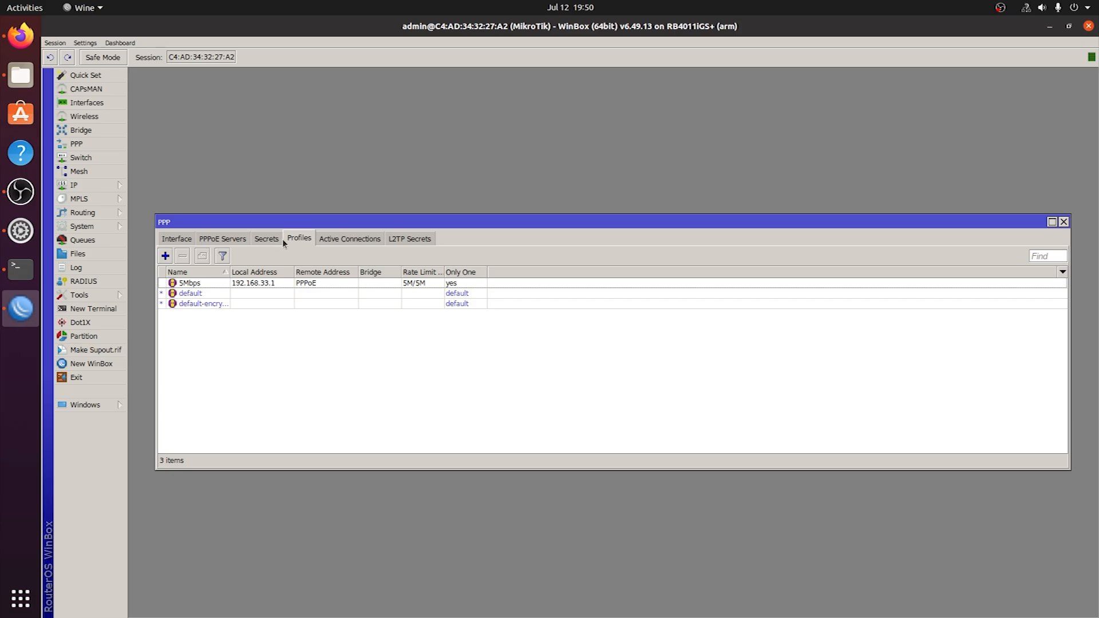
# Add a new PPP secret with the user's login name and password.
pyautogui.click(266, 239)
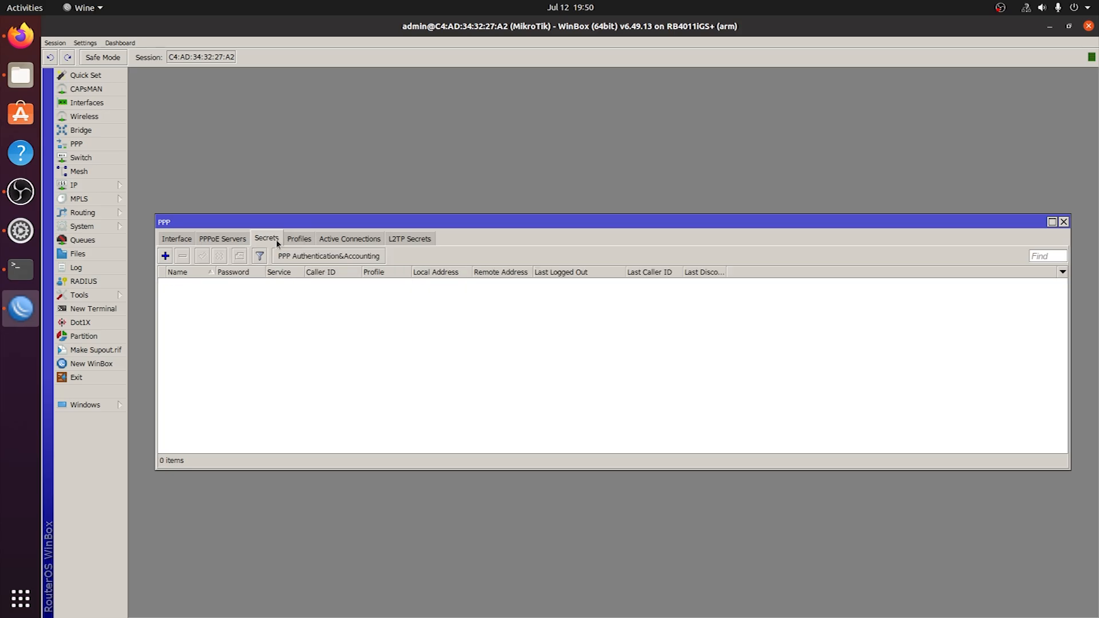
pyautogui.click(165, 256)
pyautogui.write('naningmrk')
pyautogui.press('Tab')
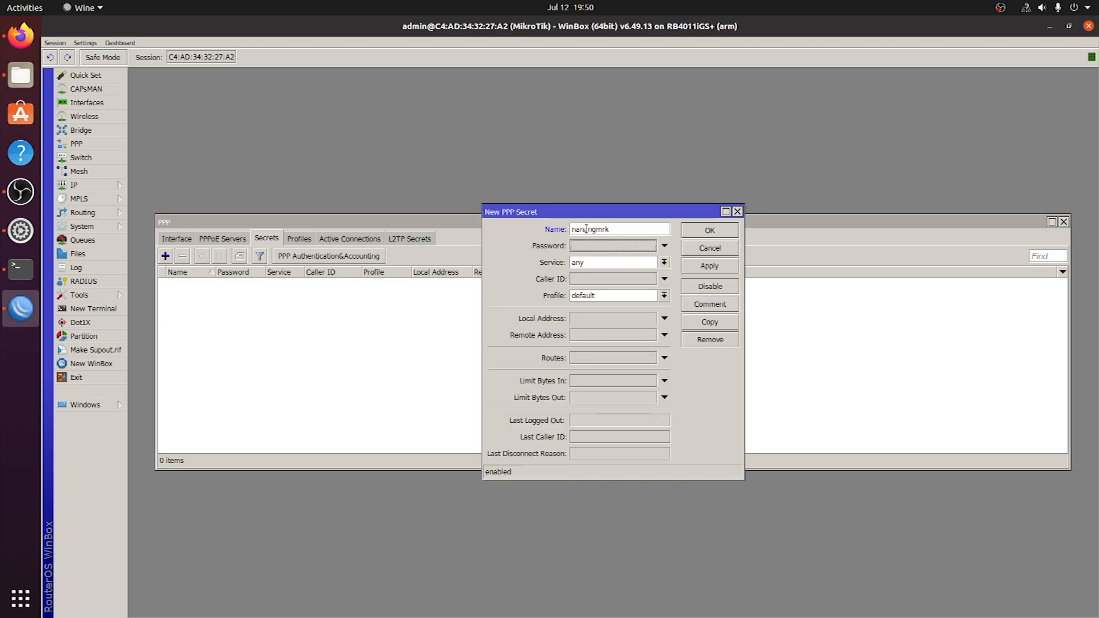
pyautogui.write('******')
# Set the secret's service to pppoe and profile to 5Mbps, then save it.
pyautogui.press('Tab')
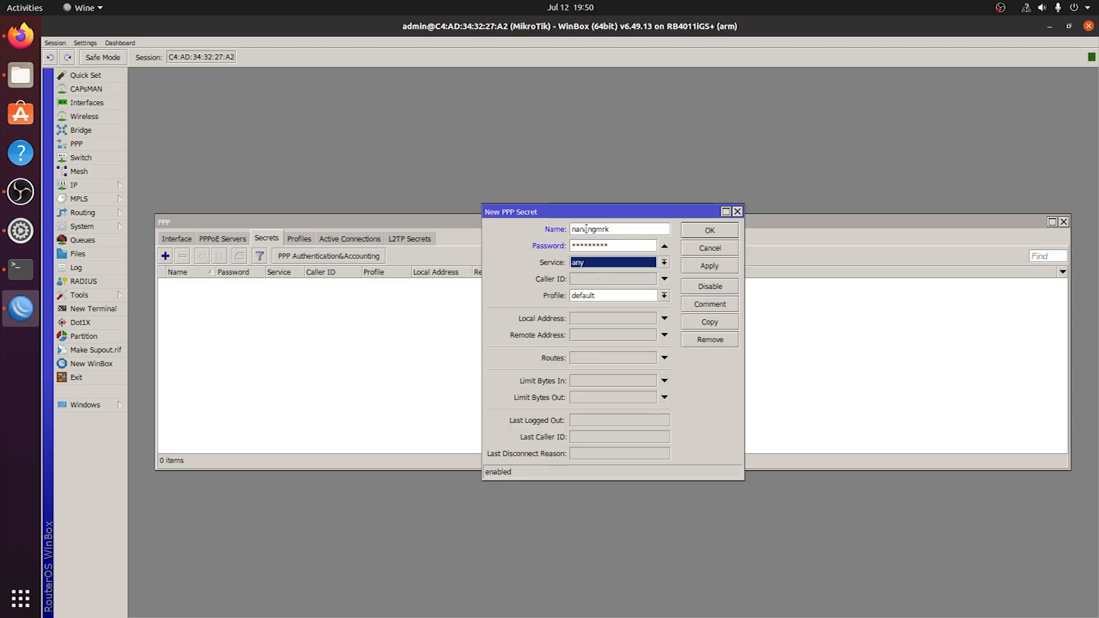
pyautogui.hotkey('alt', 'Down')
pyautogui.press('Down')
pyautogui.press('Down')
pyautogui.press('Down')
pyautogui.press('Down')
pyautogui.press('Return')
pyautogui.press('Tab')
pyautogui.press('Tab')
pyautogui.hotkey('alt', 'Down')
pyautogui.press('Up')
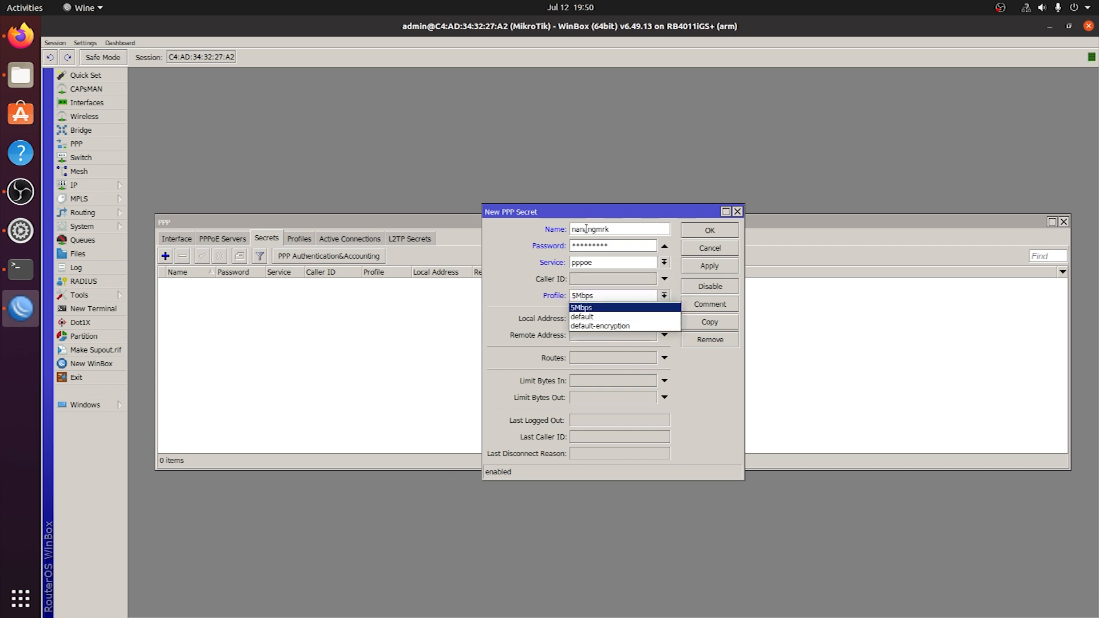
pyautogui.press('Return')
pyautogui.click(708, 265)
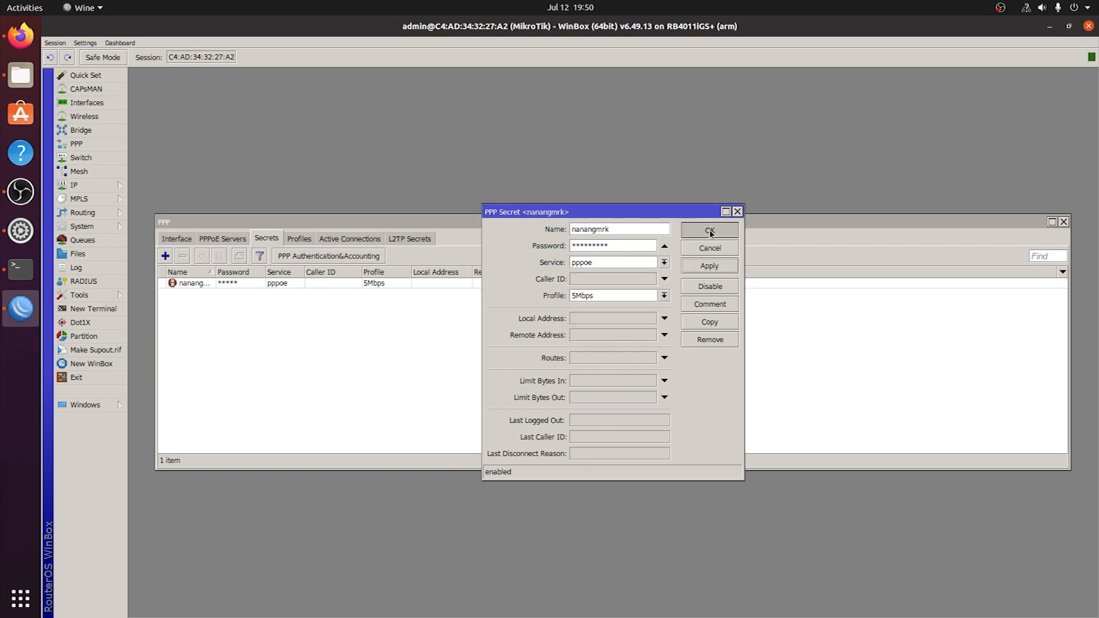
pyautogui.click(709, 231)
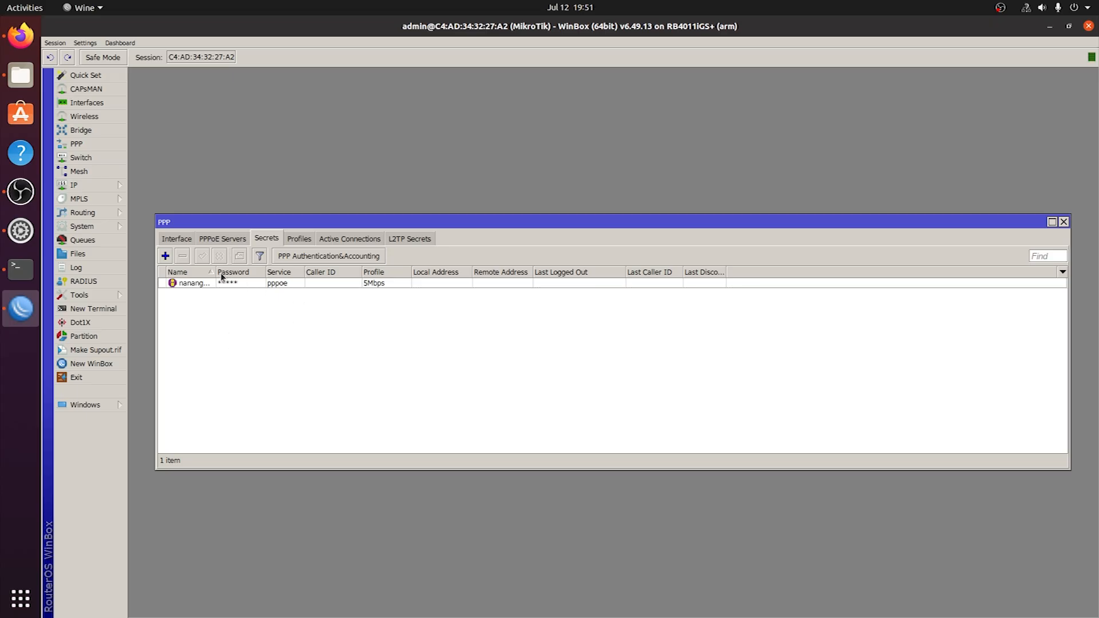